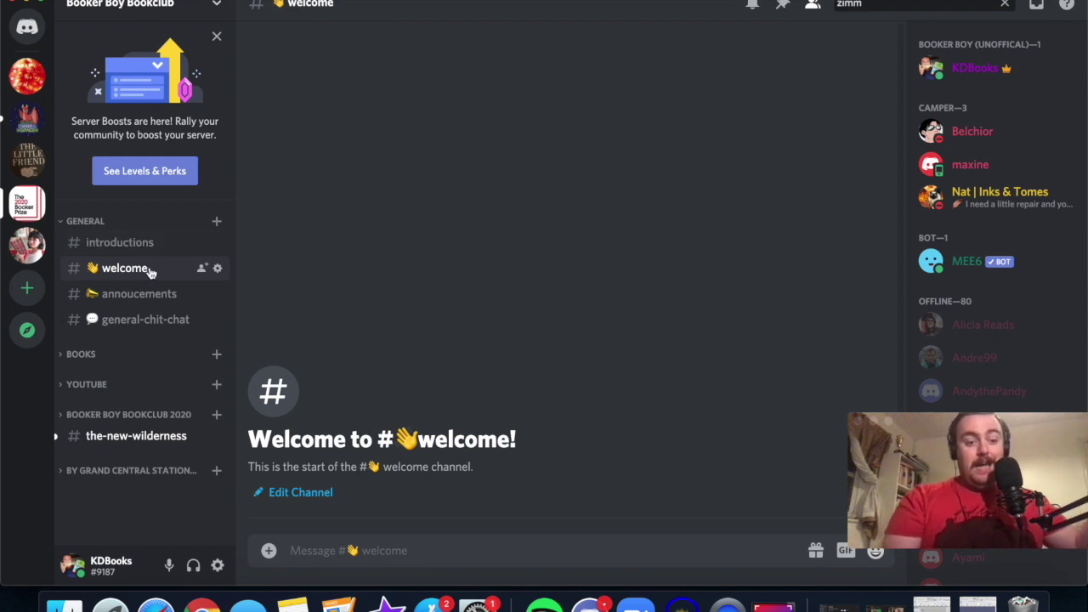
View the annoucements channel and the general-chit-chat channel in the General category
left_click(138, 294)
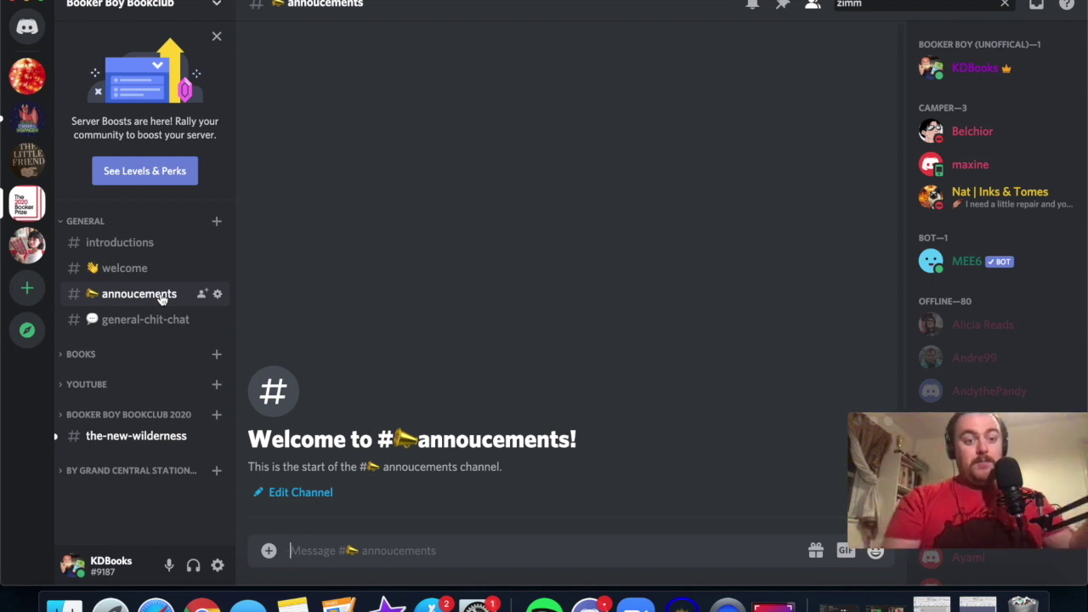
left_click(145, 318)
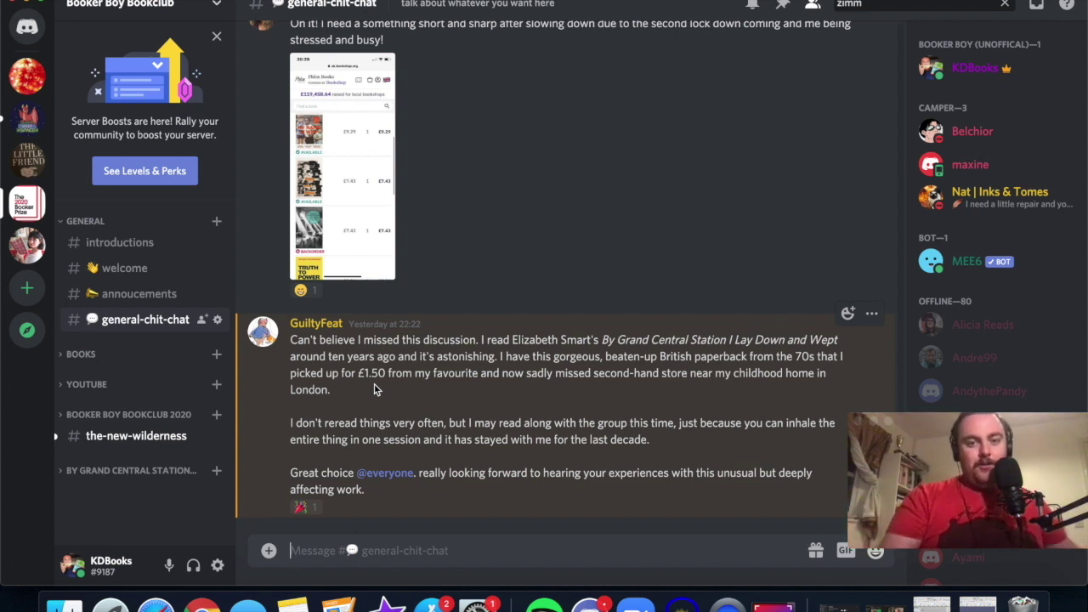
Collapse the General category and expand the Books and YouTube categories to show their channels
left_click(80, 354)
left_click(85, 221)
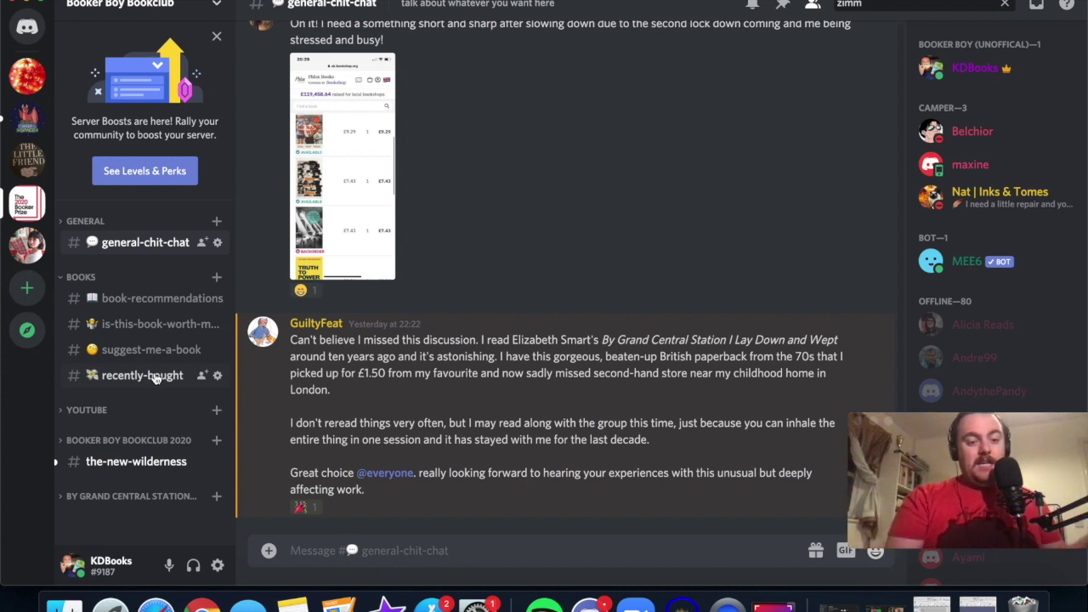
left_click(115, 415)
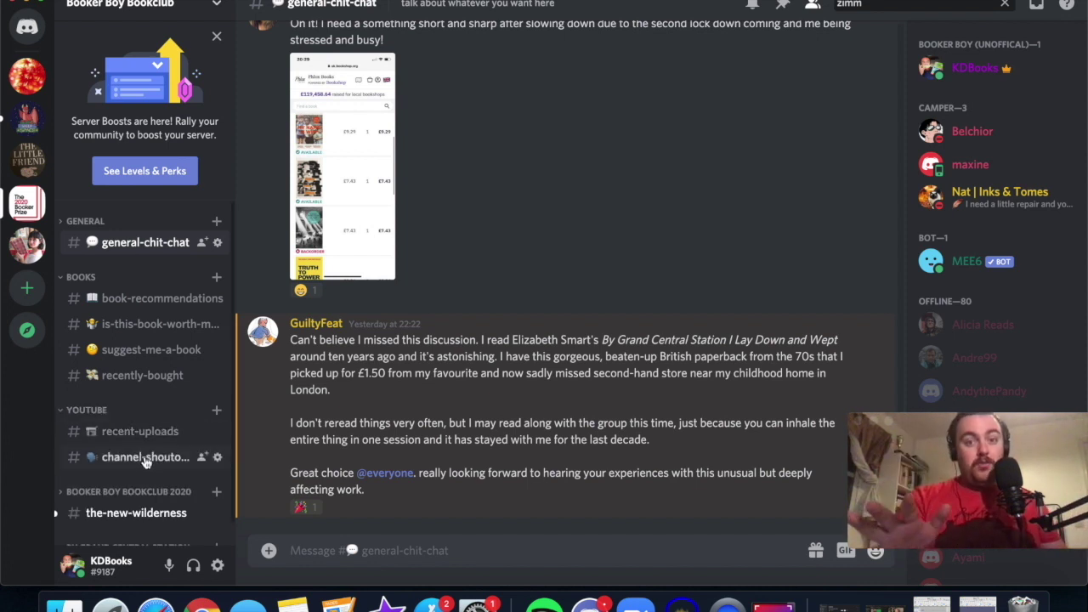
scroll(144, 461, "down", 1)
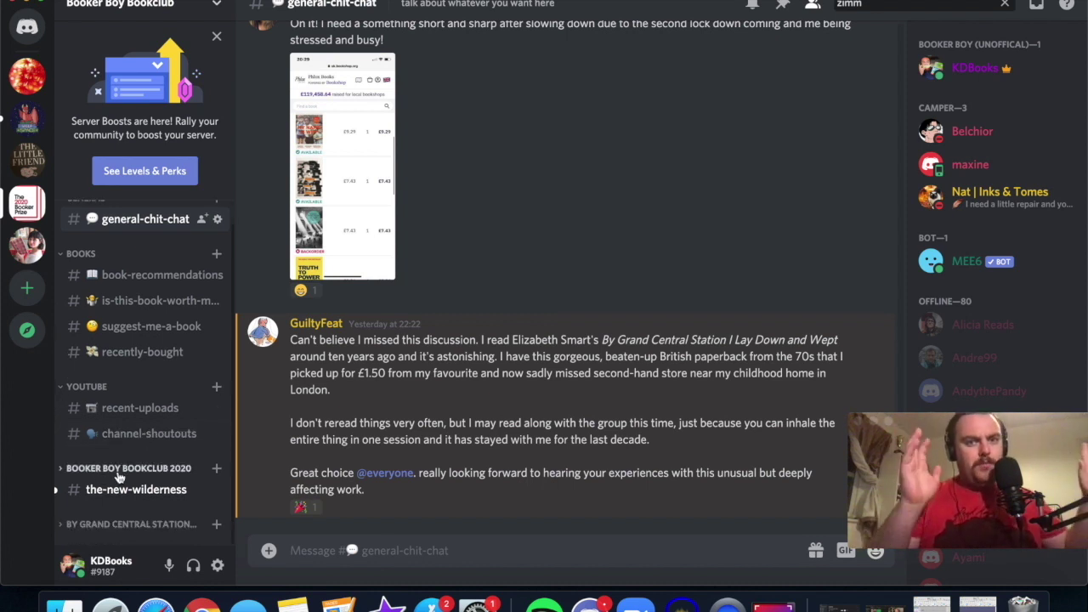
Expand the By Grand Central Station category to look through its channels, and open the-new-wilderness channel
left_click(153, 525)
scroll(185, 449, "down", 5)
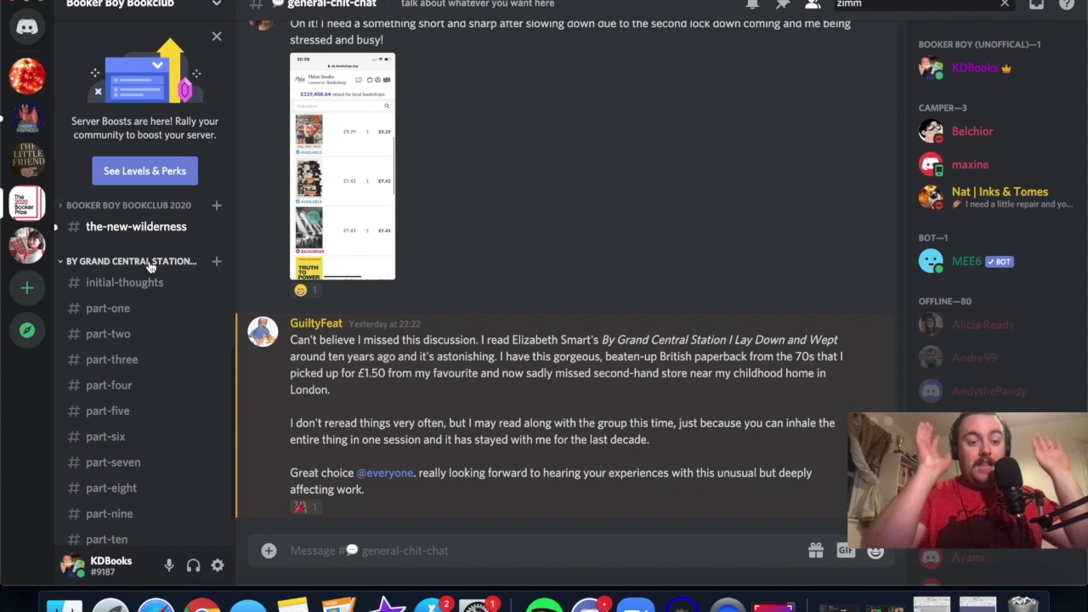
scroll(150, 266, "down", 1)
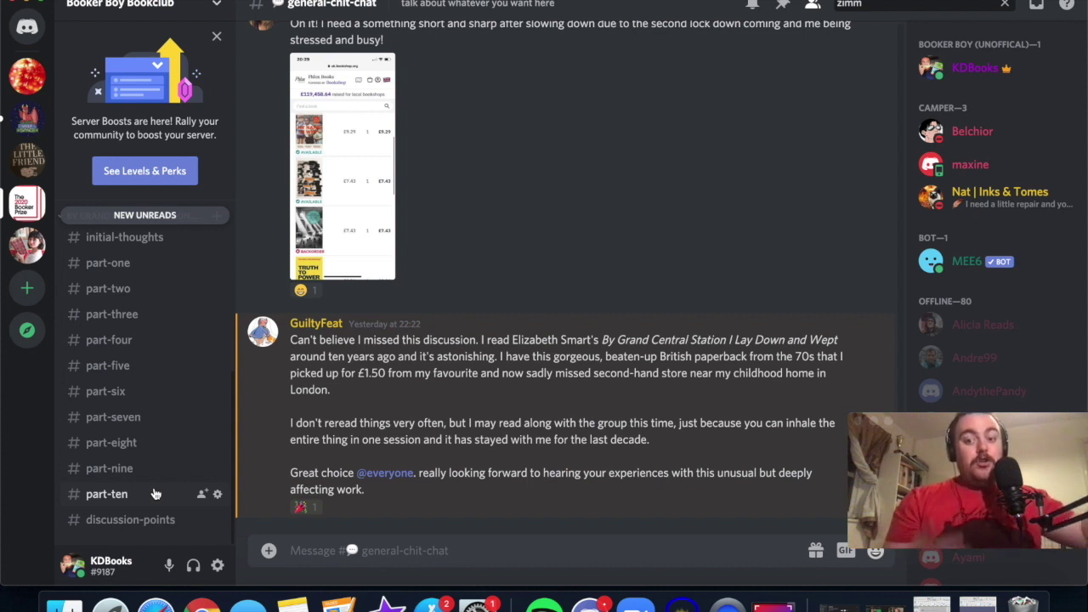
scroll(155, 494, "up", 5)
scroll(183, 450, "up", 1)
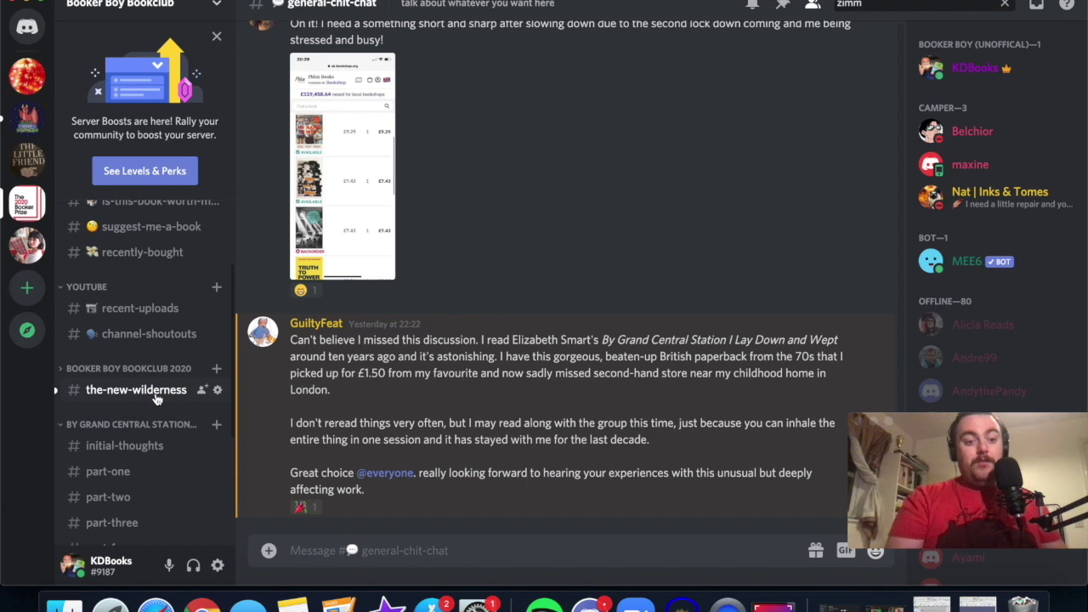
left_click(155, 395)
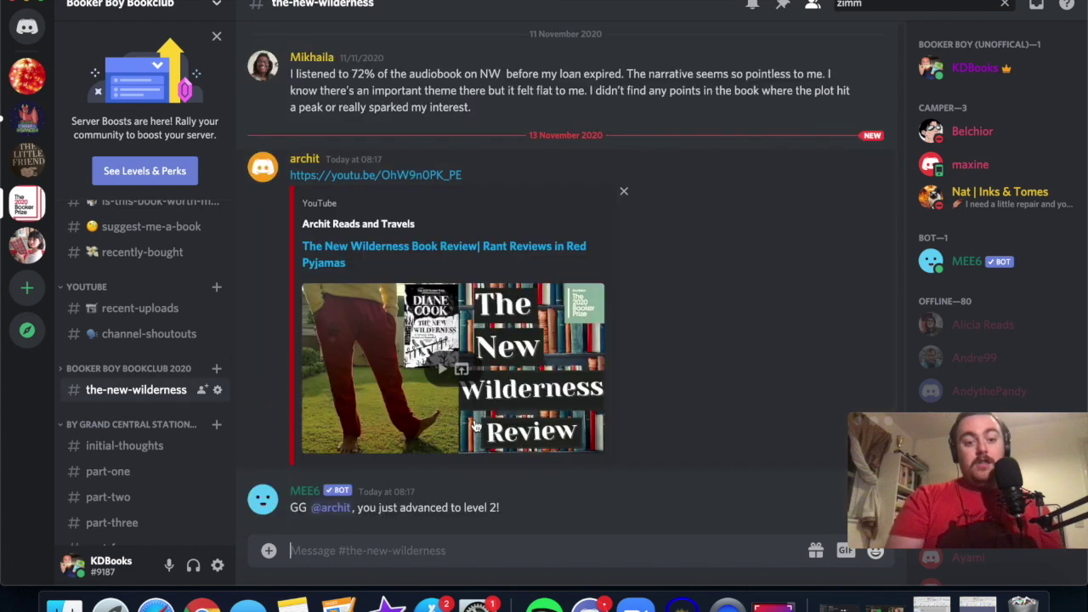
Draft "blah blah blah - this is a spolier" in the discussion-points channel and mark "this is a spolier" as a spoiler
scroll(158, 438, "down", 5)
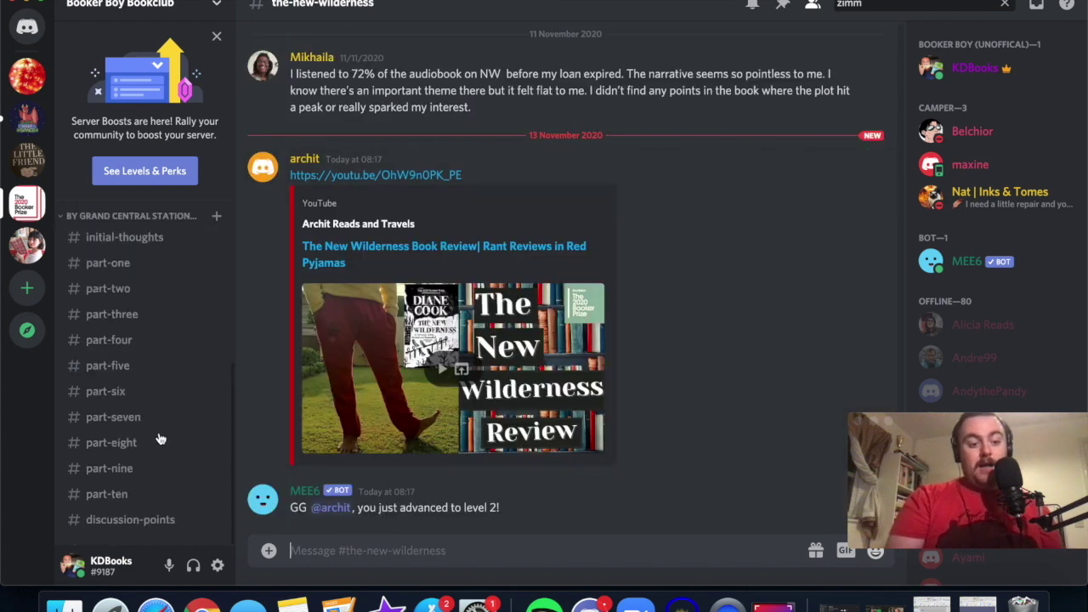
left_click(146, 516)
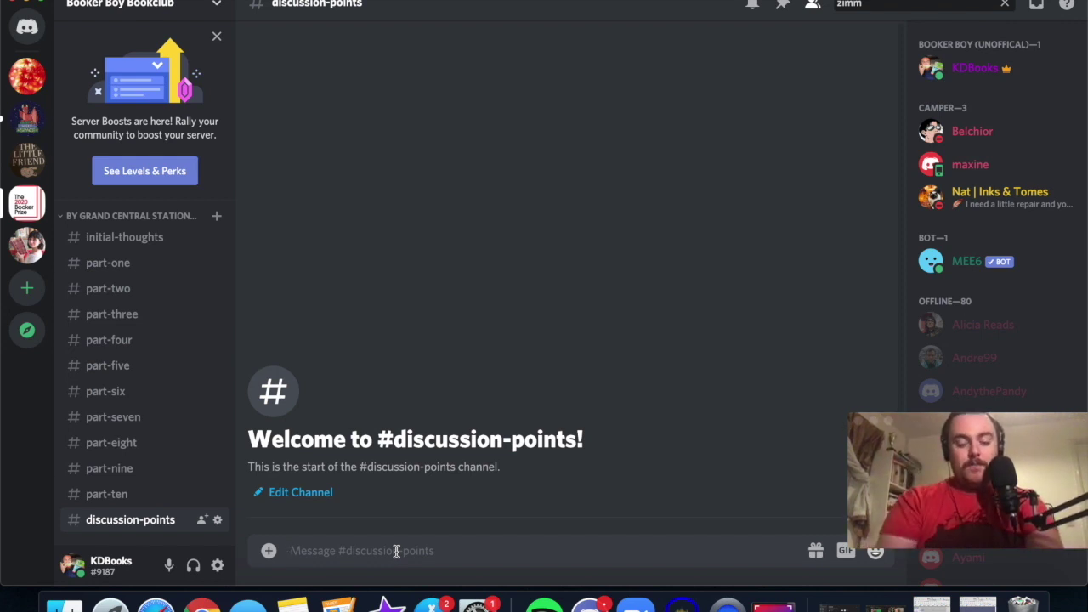
type("bla")
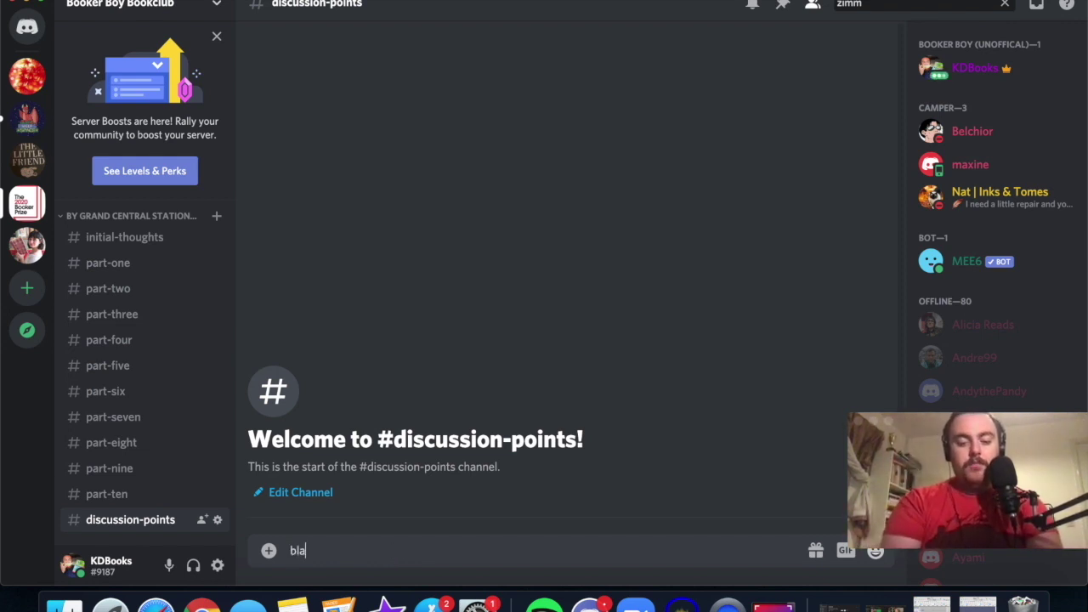
type("h blah blah - this")
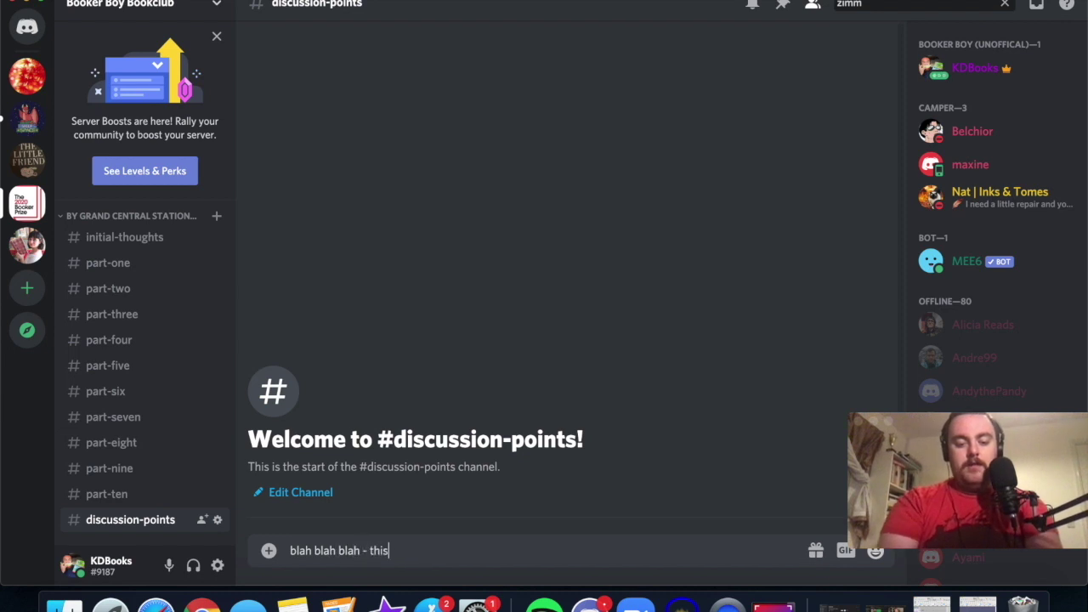
type(" is a spolier")
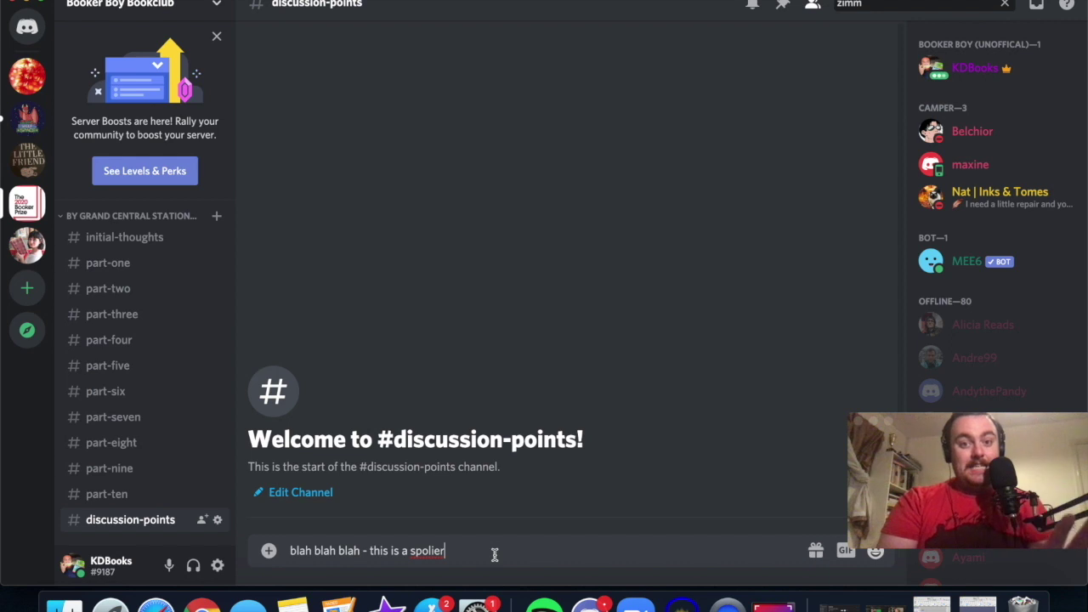
left_click_drag(445, 551, 371, 546)
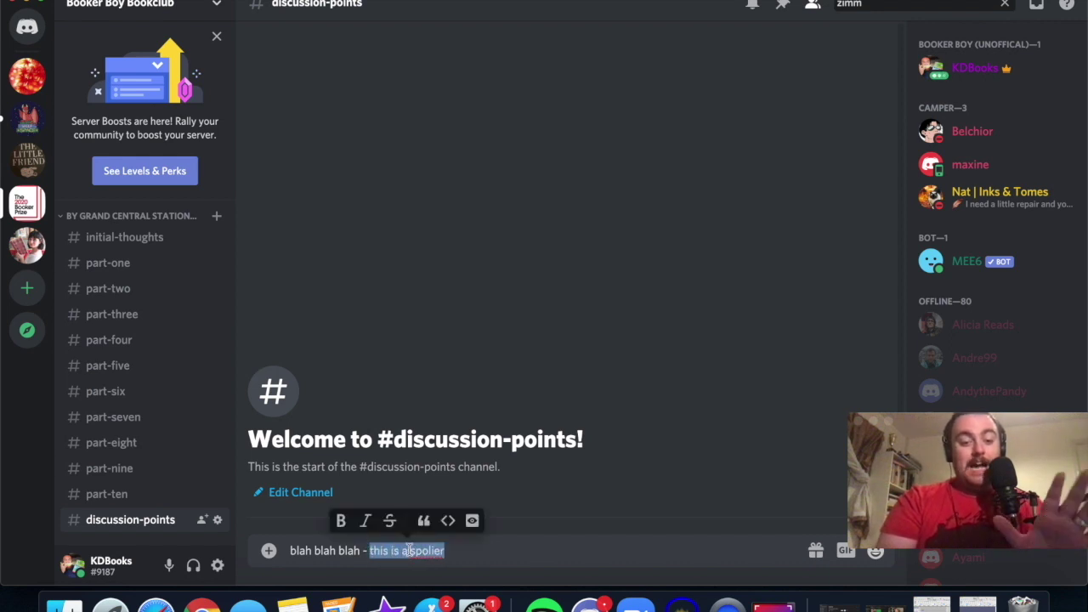
left_click(472, 524)
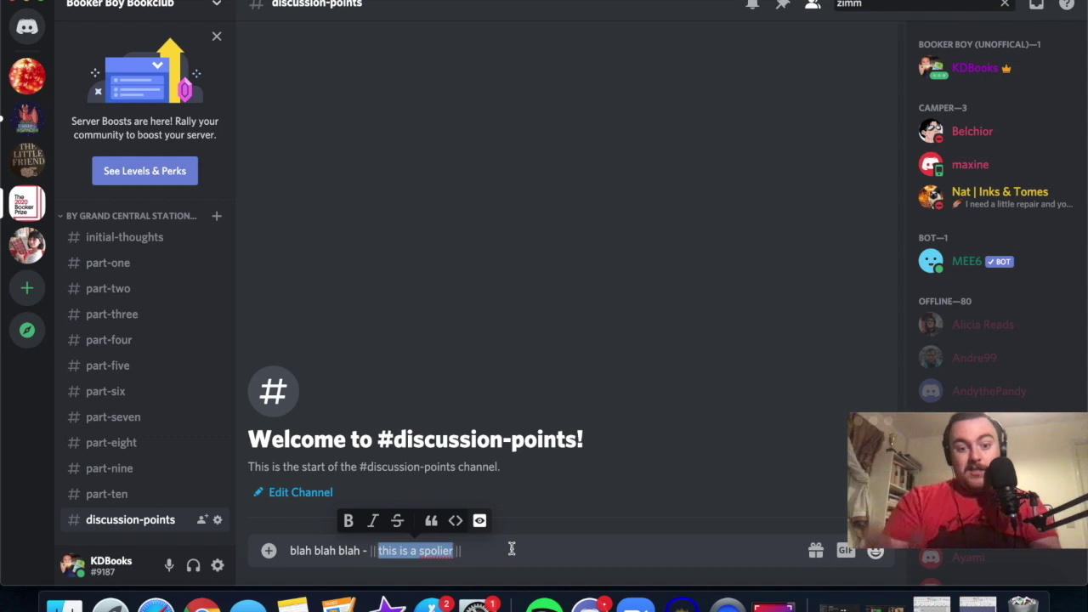
Send the drafted message in discussion-points and reveal its hidden spoiler text
key("Return")
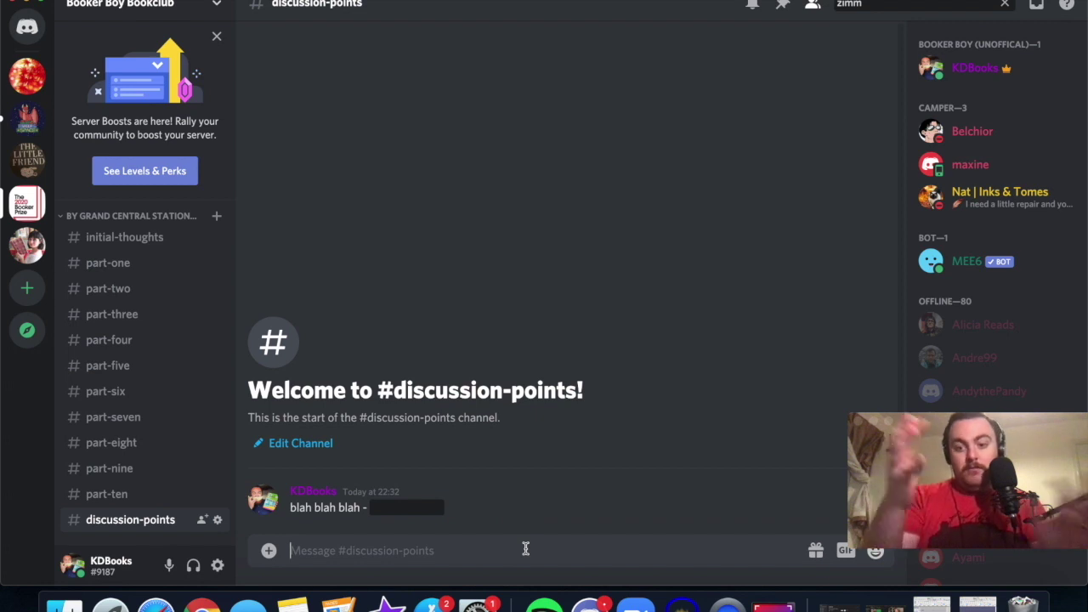
left_click(424, 510)
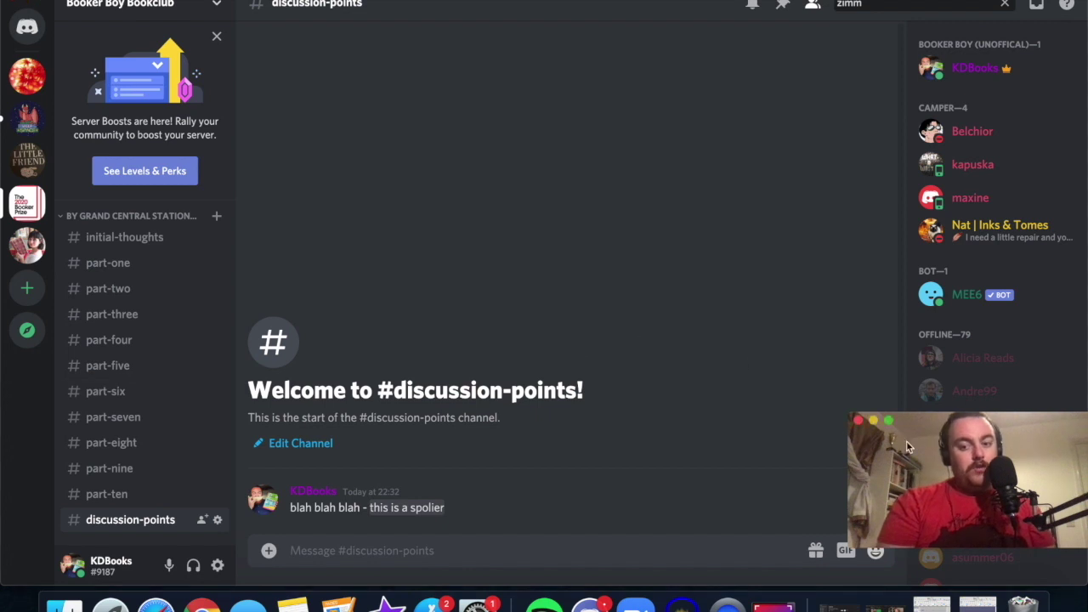
left_click_drag(906, 441, 884, 266)
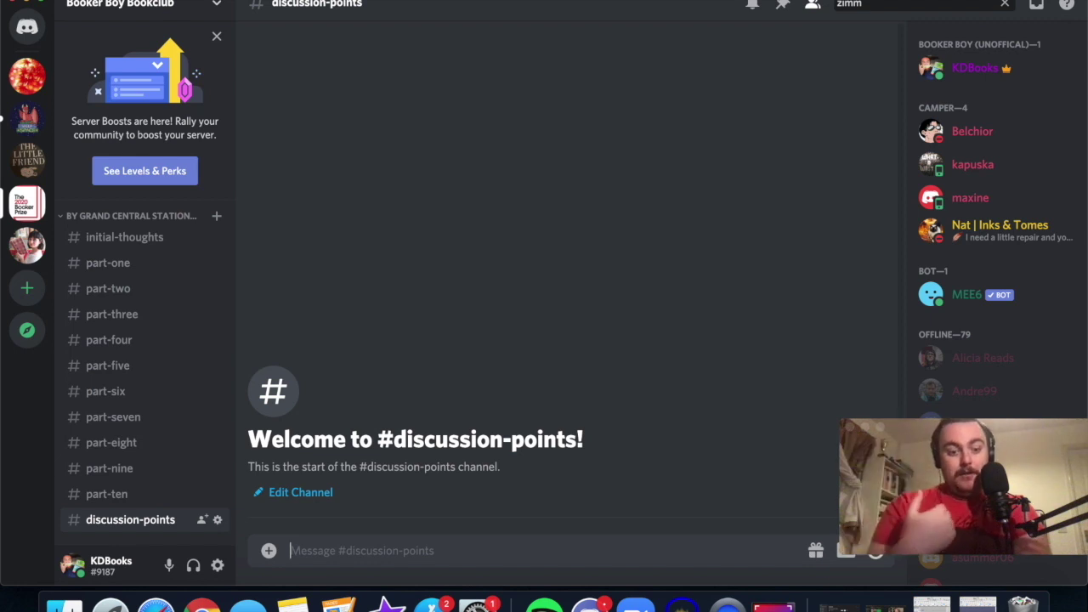
Add a mention of the Bookclubber role to a new discussion-points message draft and clear the draft without sending it
type("@")
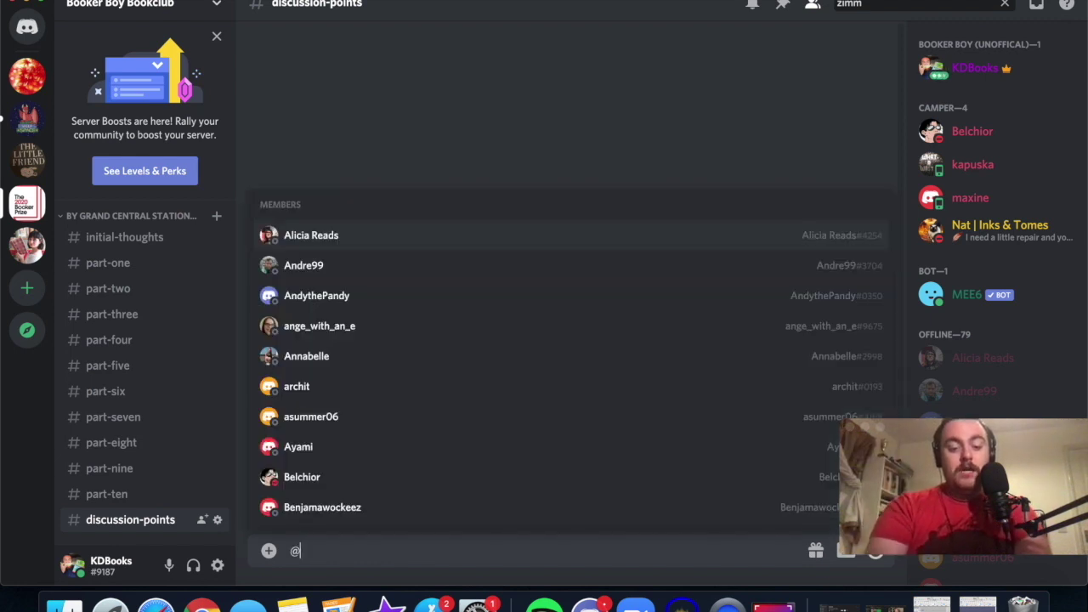
type("cam")
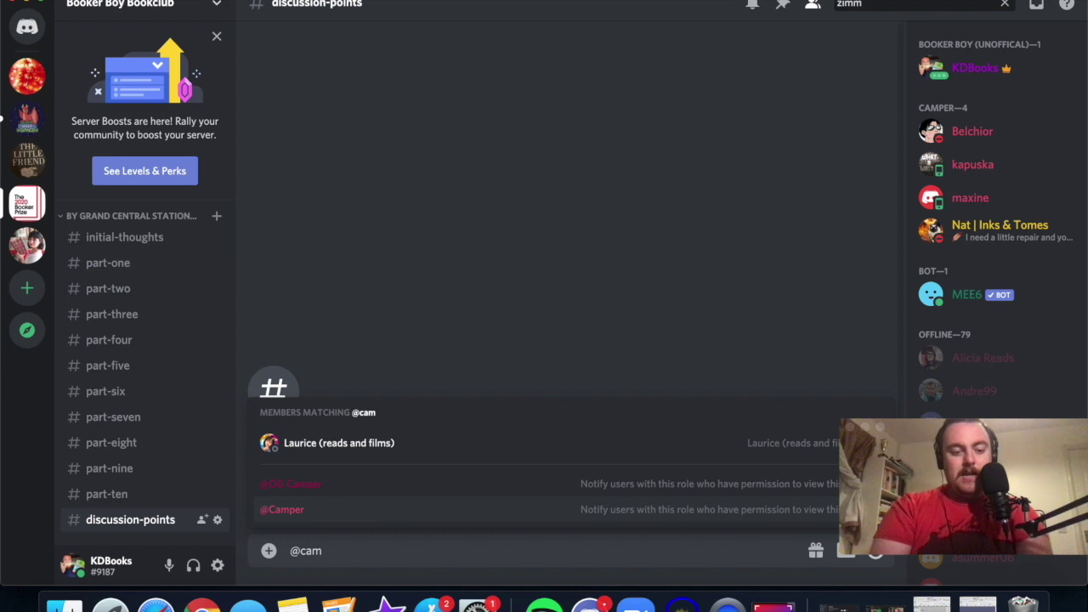
key("BackSpace")
key("BackSpace")
key("BackSpace")
type("bookc")
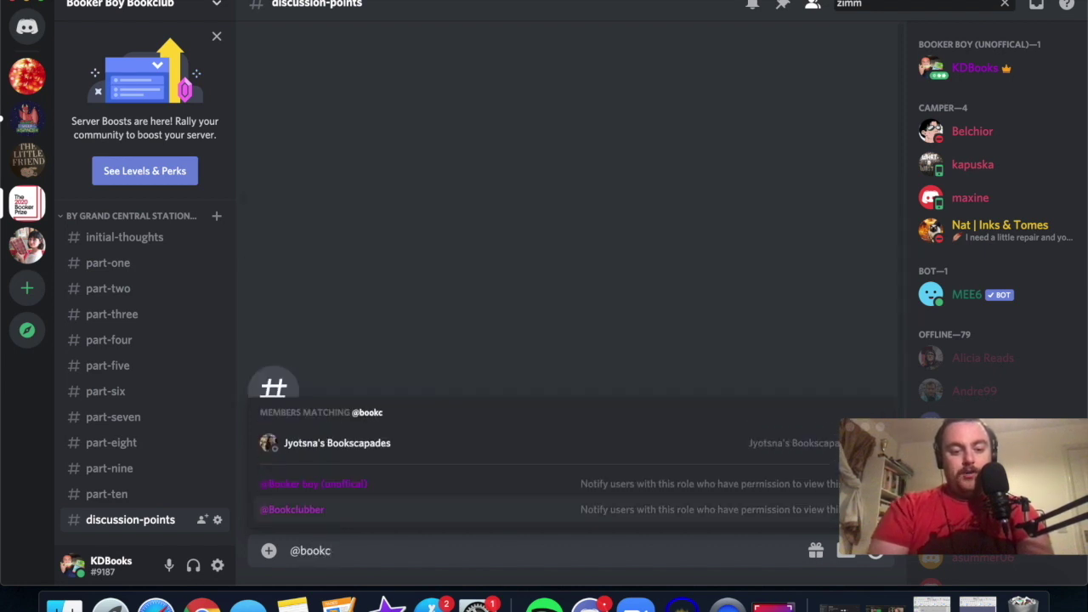
left_click(347, 513)
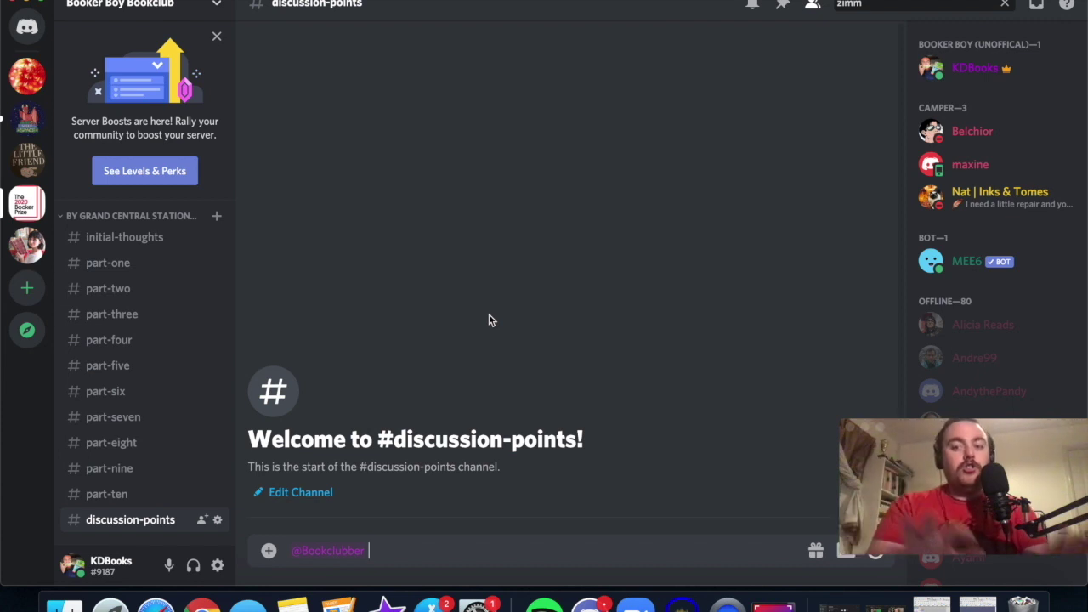
key("BackSpace")
key("BackSpace")
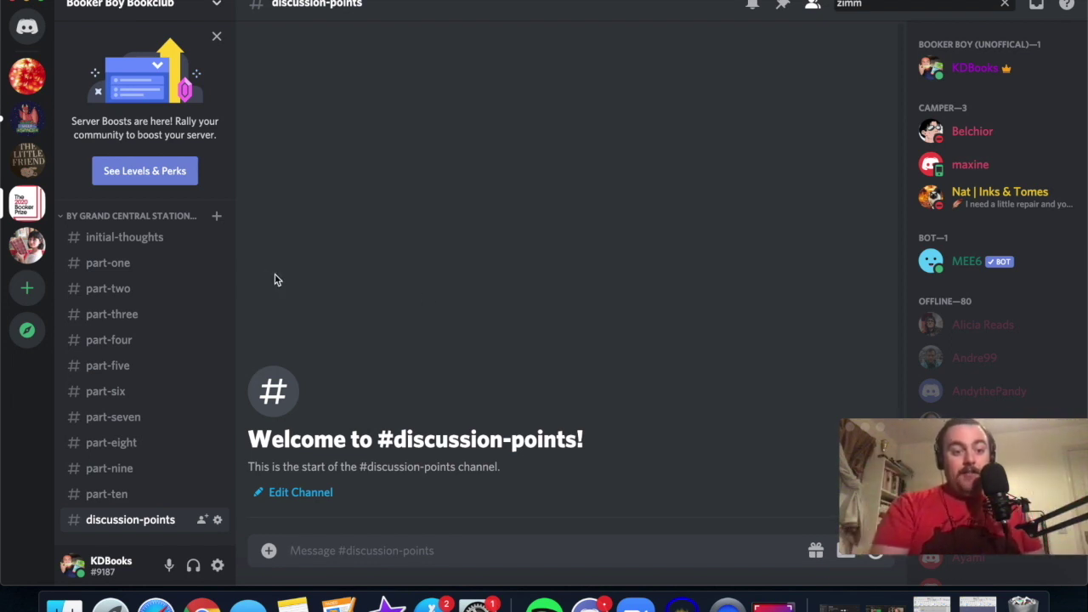
Create a public text channel named welcomes in the By Grand Central Station category
left_click(218, 220)
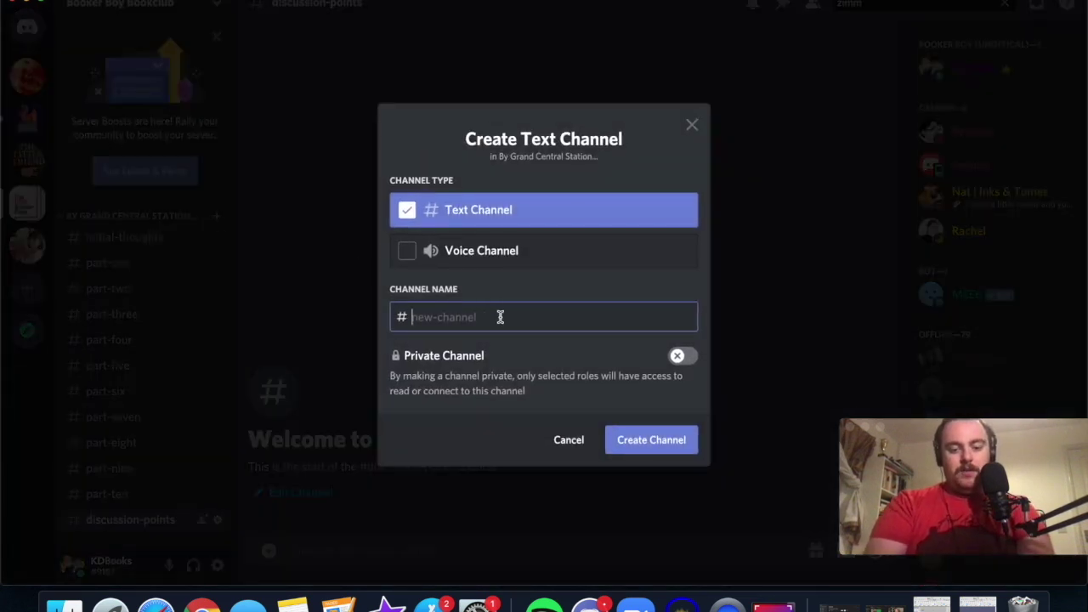
type("intro")
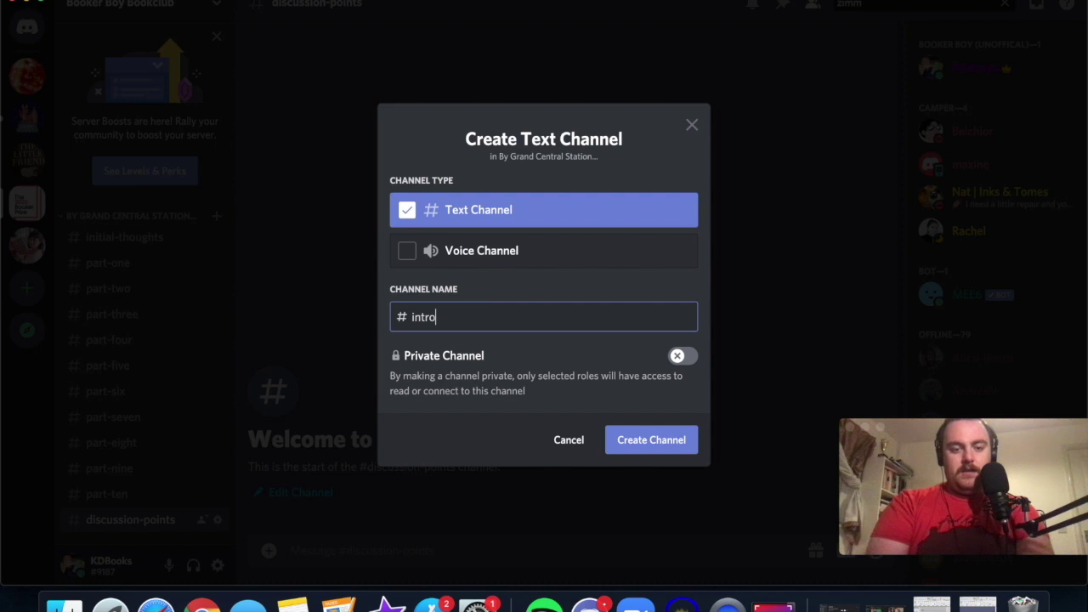
key("BackSpace")
key("BackSpace")
key("BackSpace")
key("BackSpace")
key("BackSpace")
type("welcomes")
left_click(684, 444)
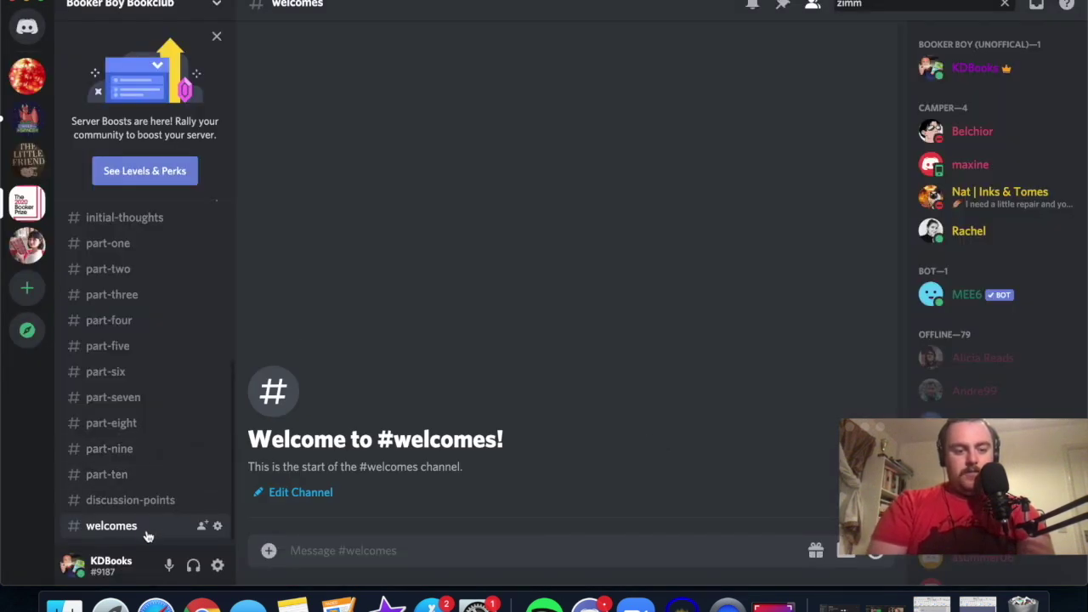
Move the welcomes channel above initial-thoughts, to the start of the By Grand Central Station category
left_click_drag(146, 535, 135, 236)
scroll(168, 325, "up", 2)
left_click_drag(168, 326, 146, 295)
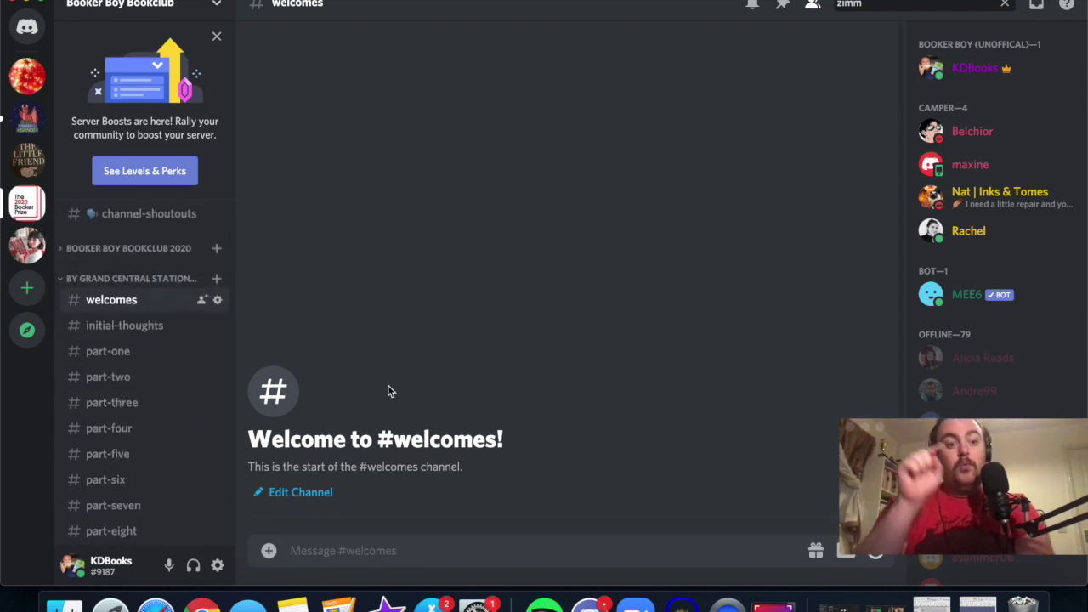